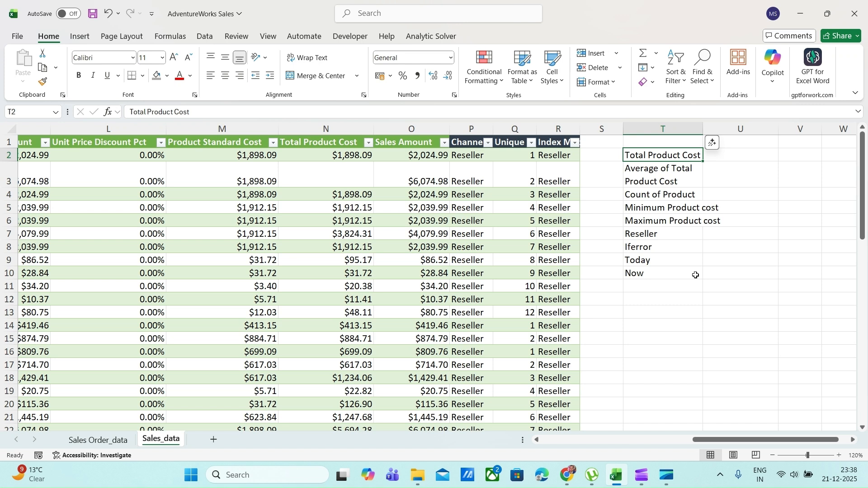
{"action": "key", "text": "Right"}
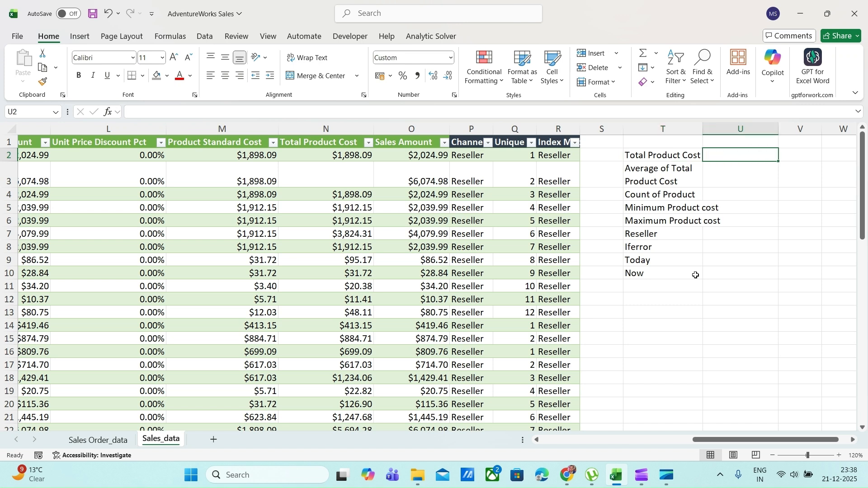
{"action": "key", "text": "Left"}
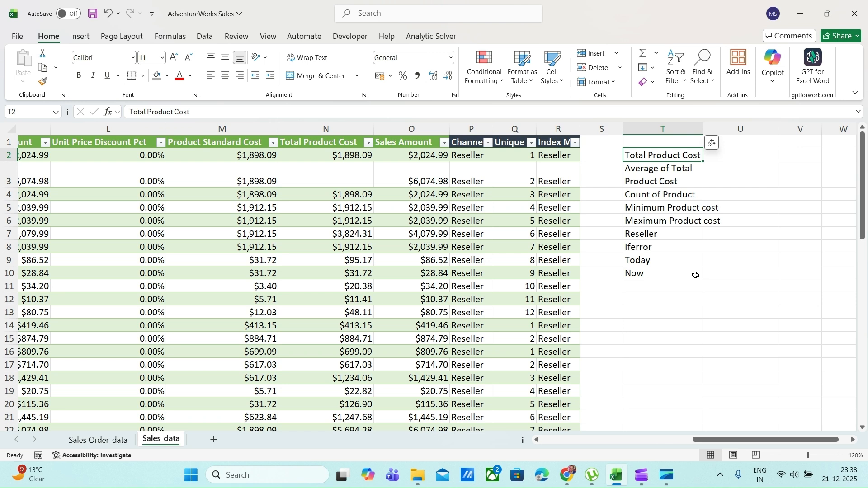
{"action": "key", "text": "Right"}
{"action": "key", "text": "Left"}
{"action": "key", "text": "Right"}
{"action": "key", "text": "Left"}
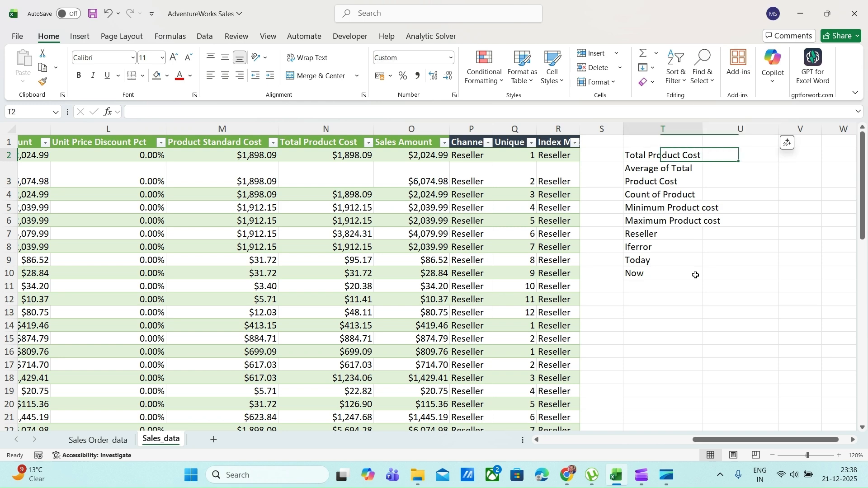
{"action": "key", "text": "Left"}
{"action": "key", "text": "Left"}
Calculate the total product cost in U2 with a SUM of the whole Total Product Cost column of the Sales table
{"action": "key", "text": "Right"}
{"action": "key", "text": "Right"}
{"action": "key", "text": "Right"}
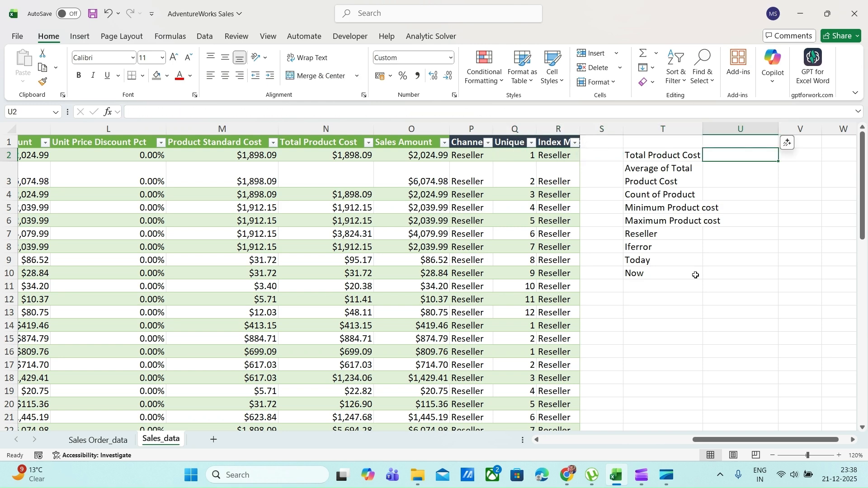
{"action": "type", "text": "=sum"}
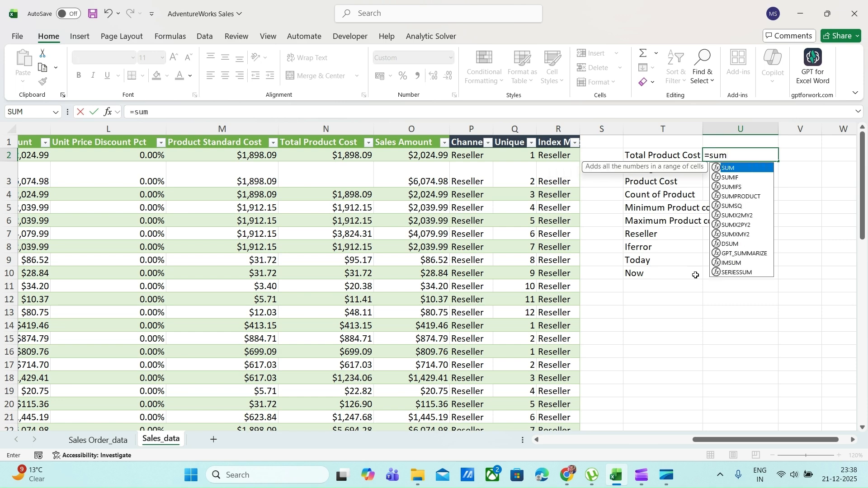
{"action": "key", "text": "Tab"}
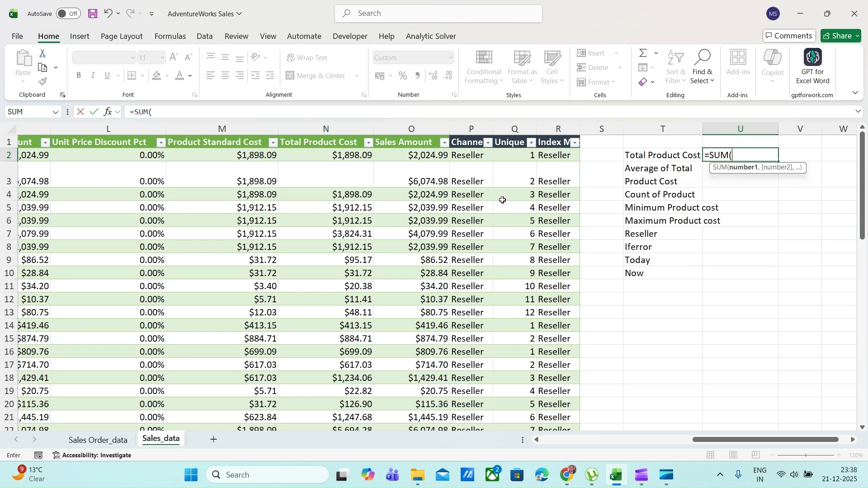
{"action": "left_click", "coordinate": [325, 155]}
{"action": "key", "text": "ctrl+shift+Down"}
{"action": "key", "text": "ctrl+shift+Down"}
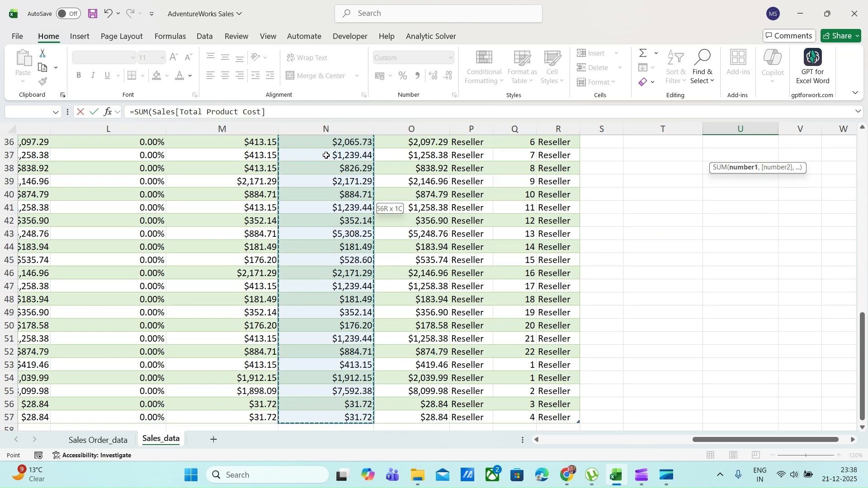
{"action": "key", "text": "Return"}
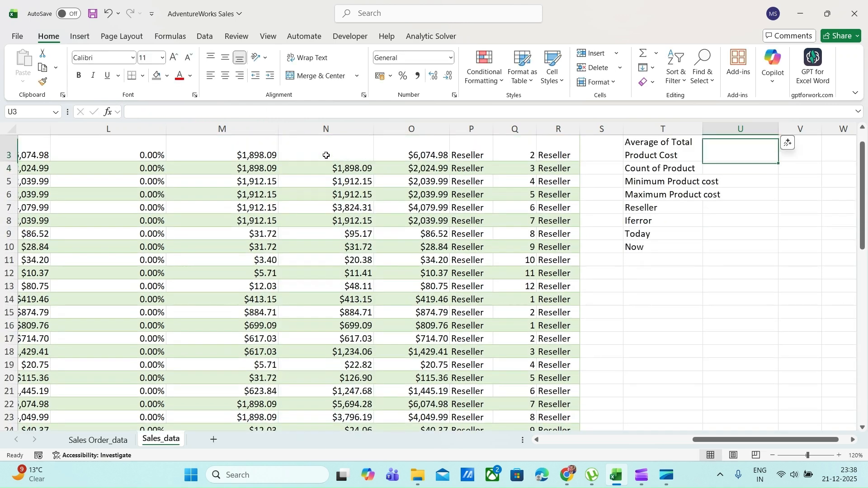
{"action": "key", "text": "Up"}
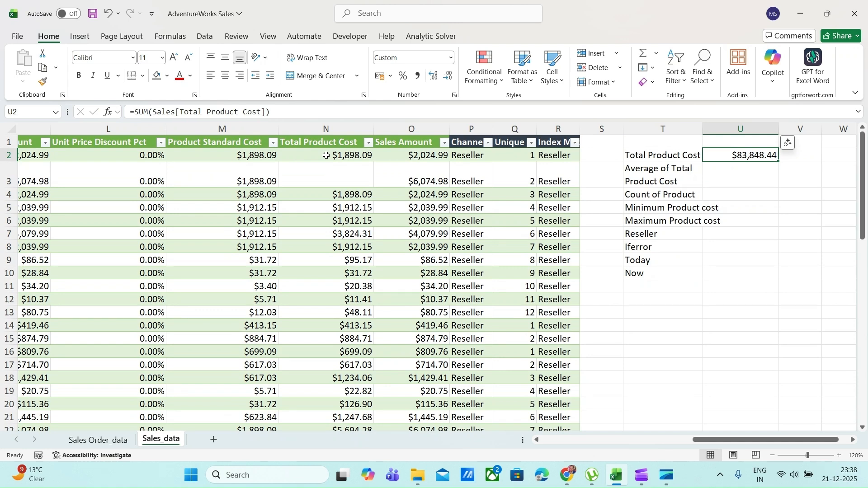
Calculate the average total product cost in U3 with an AVERAGE of the Total Product Cost column
{"action": "key", "text": "Down"}
{"action": "type", "text": "=aver"}
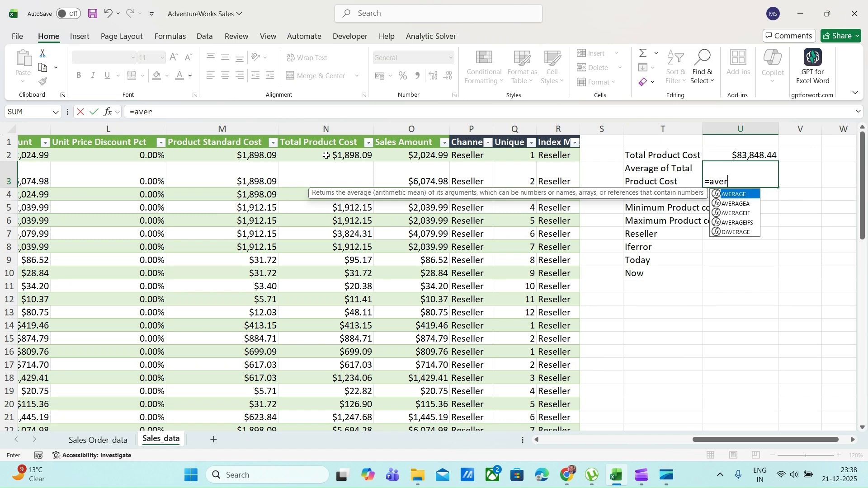
{"action": "key", "text": "Tab"}
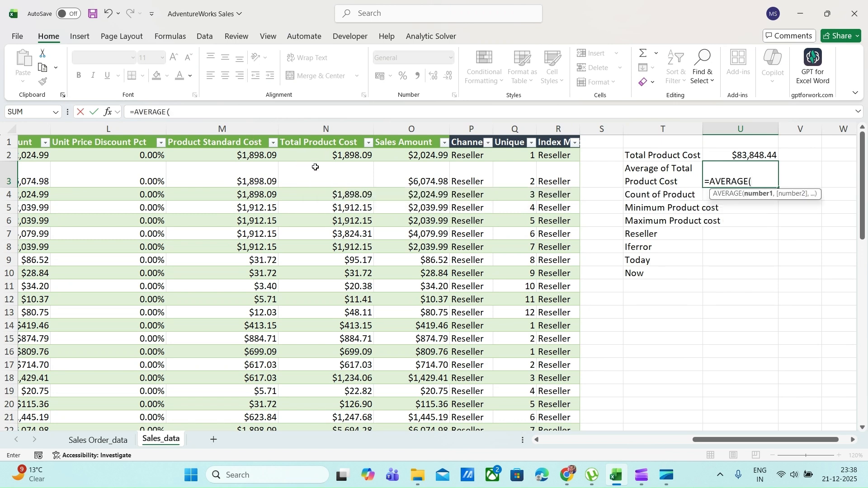
{"action": "left_click", "coordinate": [331, 154]}
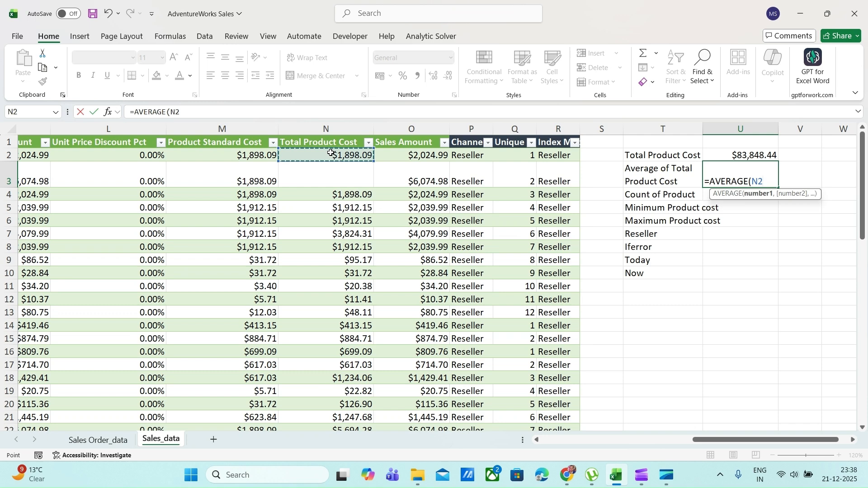
{"action": "key", "text": "ctrl+shift+Down"}
{"action": "key", "text": "ctrl+shift+Down"}
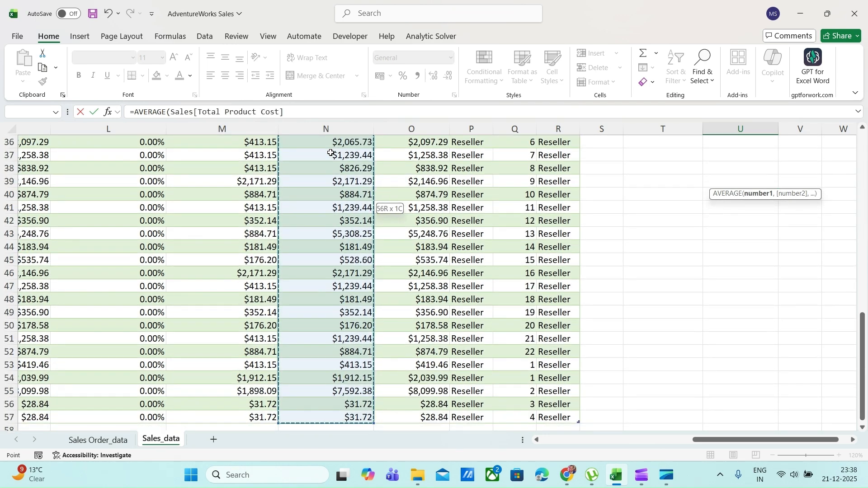
{"action": "key", "text": "Return"}
{"action": "key", "text": "Up"}
{"action": "key", "text": "Up"}
Calculate the count of products in U4 with a COUNT over the Total Product Cost column
{"action": "key", "text": "Down"}
{"action": "key", "text": "Down"}
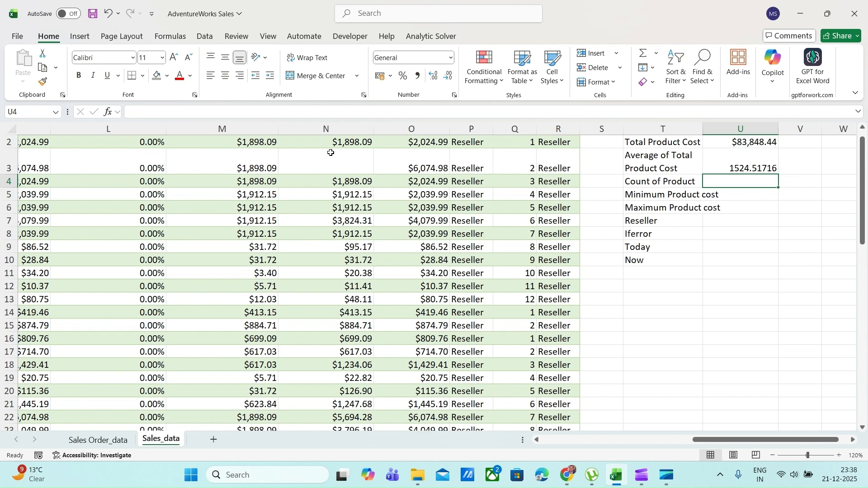
{"action": "type", "text": "=COUNT("}
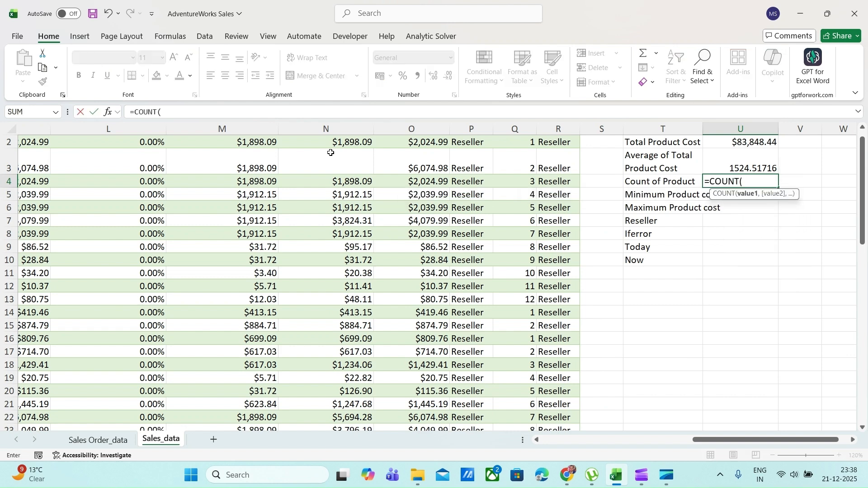
{"action": "left_click", "coordinate": [352, 144]}
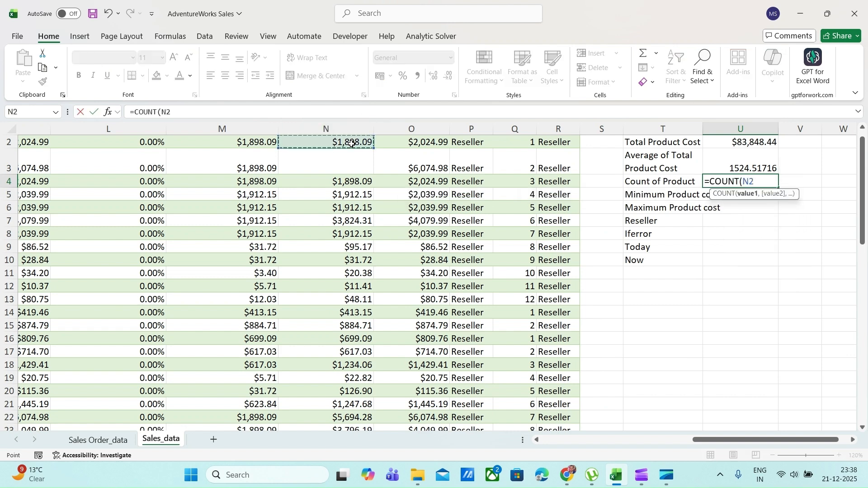
{"action": "key", "text": "Up"}
{"action": "key", "text": "Down"}
{"action": "key", "text": "ctrl+shift+Down"}
{"action": "key", "text": "ctrl+shift+Down"}
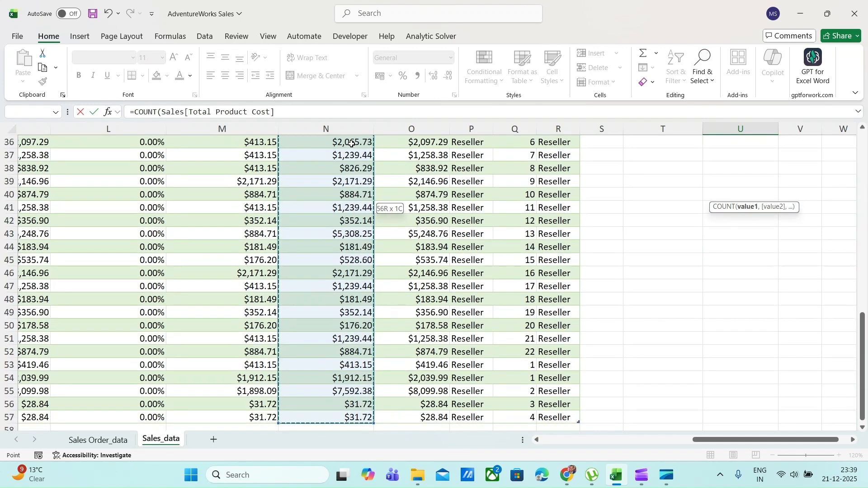
{"action": "key", "text": "Return"}
{"action": "key", "text": "Up"}
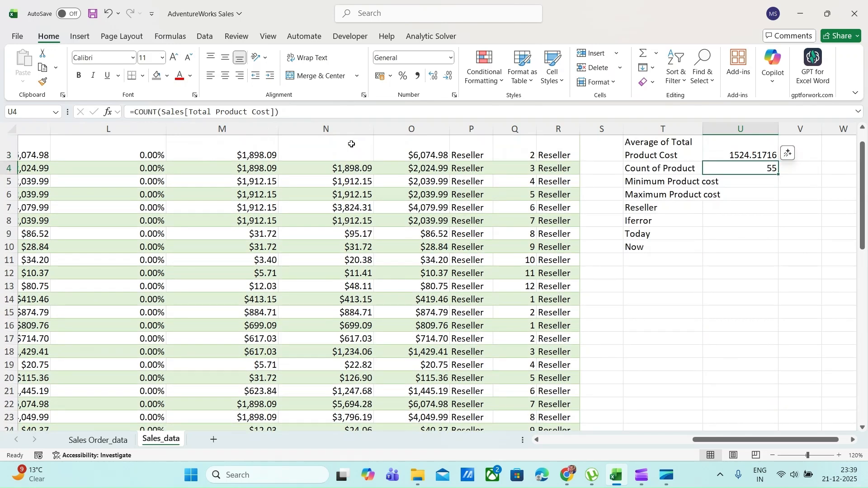
{"action": "key", "text": "Right"}
{"action": "key", "text": "Left"}
{"action": "key", "text": "Right"}
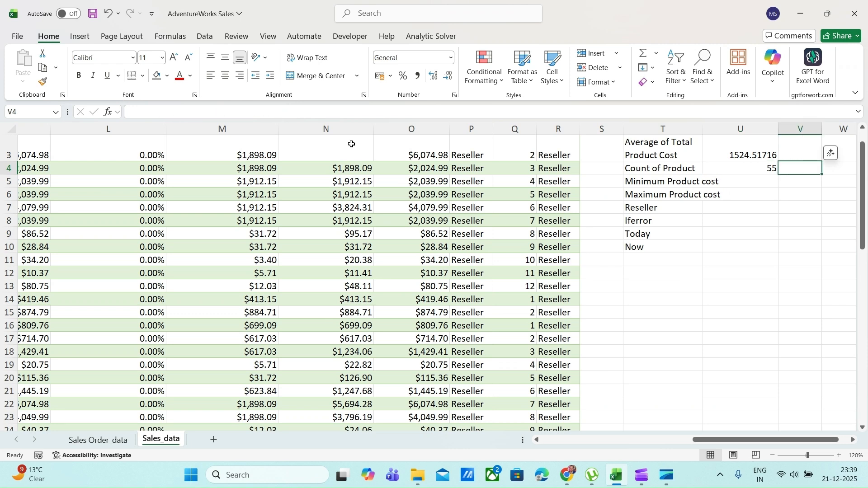
{"action": "key", "text": "Left"}
Count the empty cells of the Total Product Cost column with a COUNTBLANK formula in V4
{"action": "key", "text": "Right"}
{"action": "scroll", "coordinate": [351, 144], "scroll_direction": "right", "scroll_amount": 1}
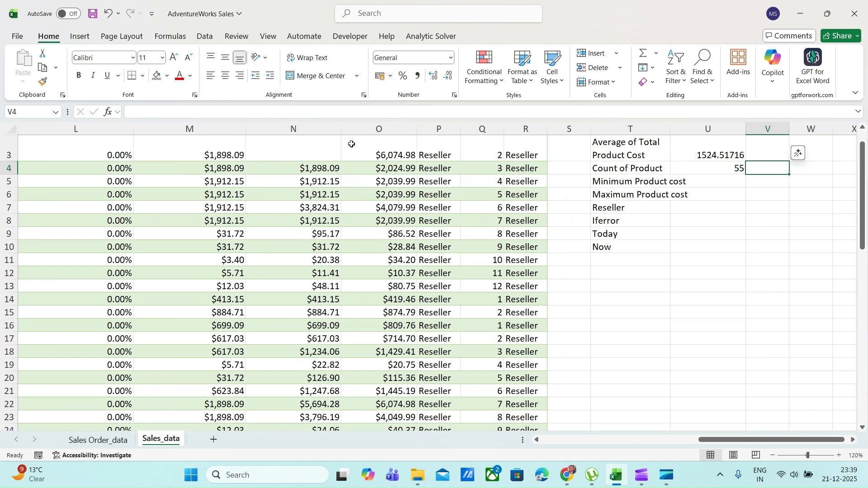
{"action": "type", "text": "Co"}
{"action": "key", "text": "BackSpace"}
{"action": "key", "text": "BackSpace"}
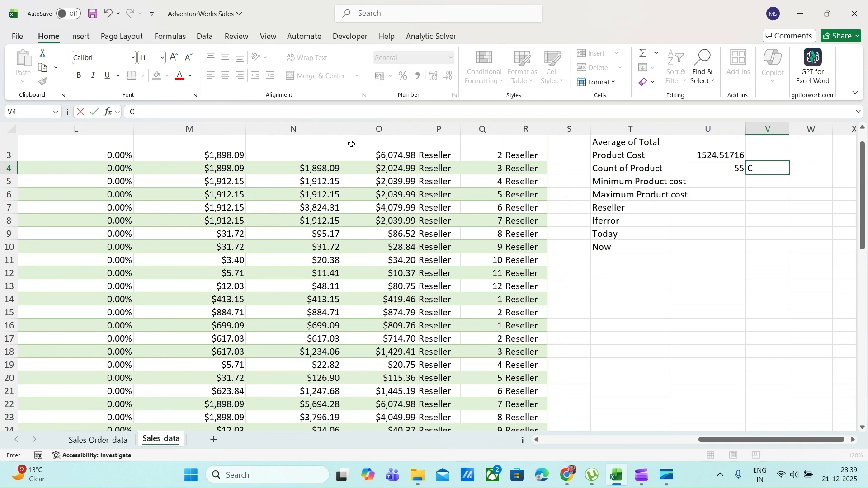
{"action": "type", "text": "=coun"}
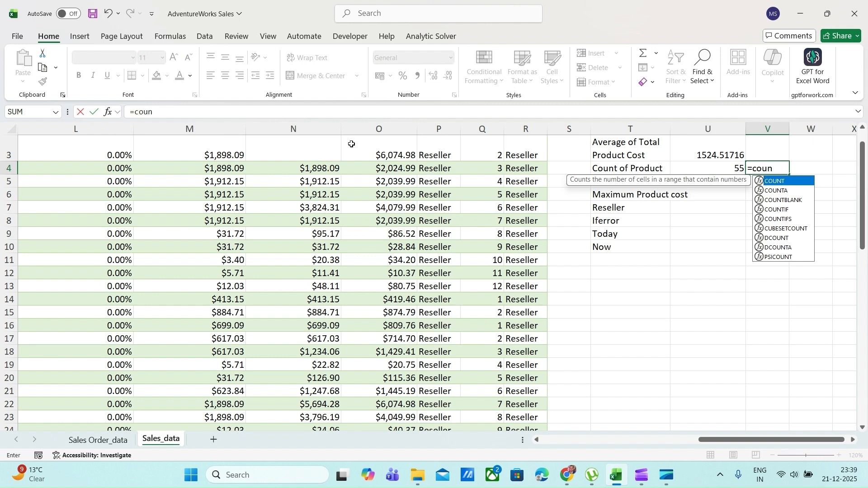
{"action": "key", "text": "Tab"}
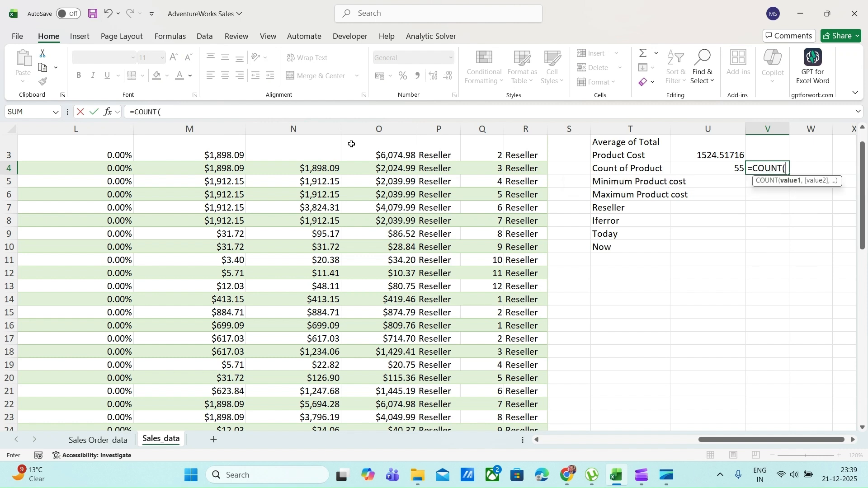
{"action": "key", "text": "BackSpace"}
{"action": "type", "text": "b"}
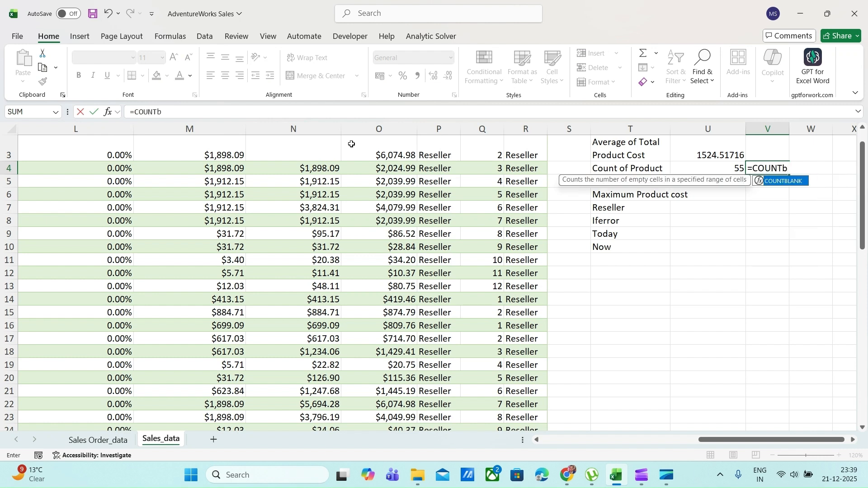
{"action": "type", "text": "l"}
{"action": "key", "text": "Tab"}
{"action": "key", "text": "Left"}
{"action": "key", "text": "Left"}
{"action": "key", "text": "Left"}
{"action": "key", "text": "Left"}
{"action": "key", "text": "Left"}
{"action": "key", "text": "Left"}
{"action": "key", "text": "Left"}
{"action": "key", "text": "Left"}
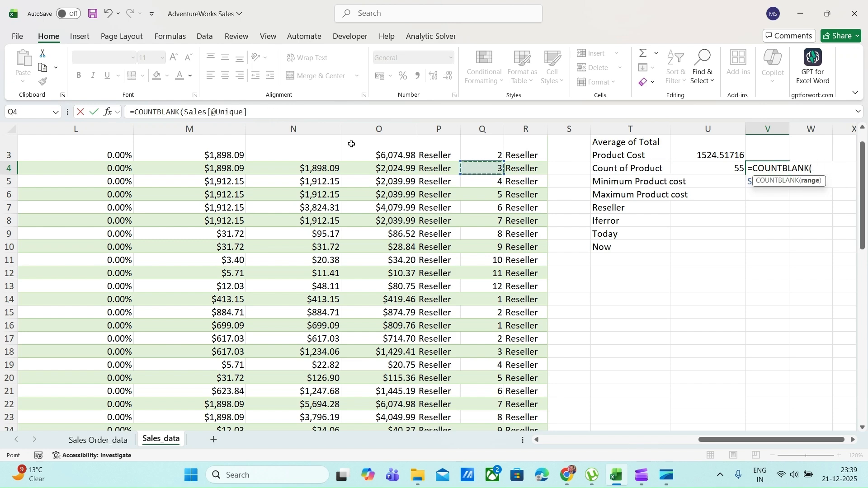
{"action": "key", "text": "Up"}
{"action": "key", "text": "Up"}
{"action": "key", "text": "Up"}
{"action": "key", "text": "Down"}
{"action": "key", "text": "ctrl+shift+Down"}
{"action": "key", "text": "ctrl+shift+Down"}
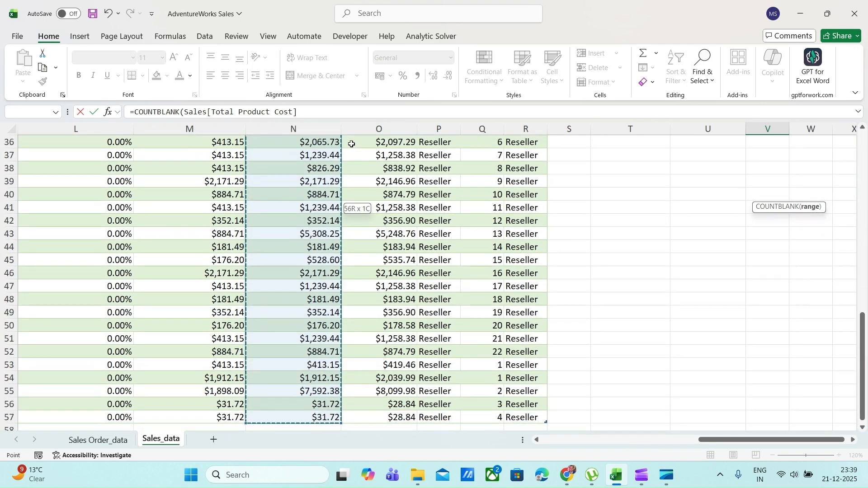
{"action": "key", "text": "ctrl+Return"}
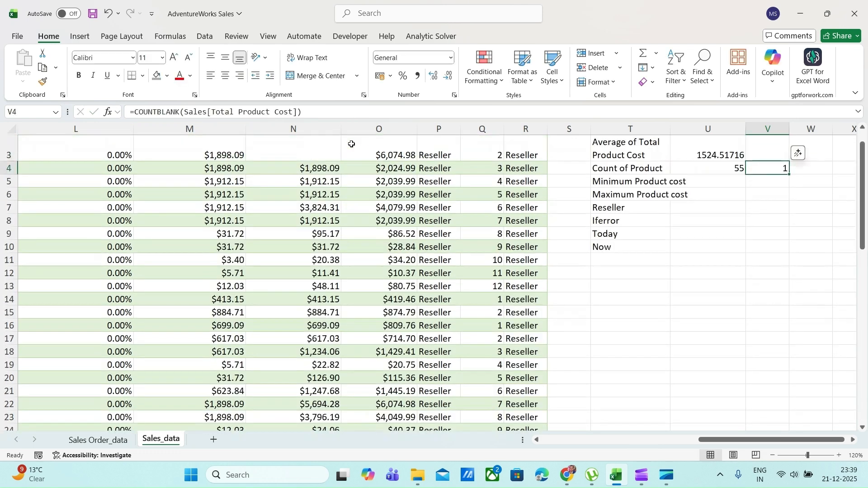
{"action": "key", "text": "Left"}
{"action": "key", "text": "Left"}
{"action": "key", "text": "Left"}
{"action": "key", "text": "Left"}
{"action": "key", "text": "Left"}
{"action": "key", "text": "Left"}
{"action": "key", "text": "Left"}
{"action": "key", "text": "Left"}
{"action": "key", "text": "Up"}
{"action": "key", "text": "Down"}
{"action": "key", "text": "Right"}
{"action": "key", "text": "Right"}
{"action": "key", "text": "Right"}
{"action": "key", "text": "Right"}
{"action": "key", "text": "Right"}
{"action": "key", "text": "Right"}
{"action": "key", "text": "Right"}
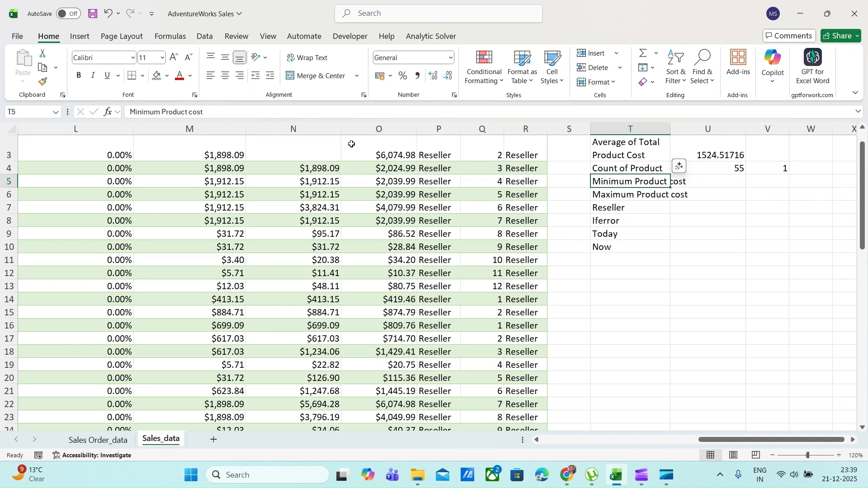
{"action": "key", "text": "Right"}
{"action": "key", "text": "Left"}
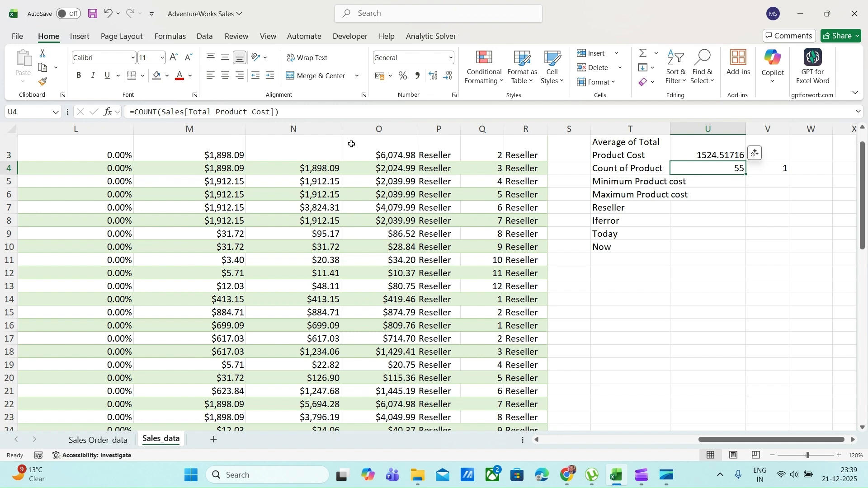
Calculate the minimum product cost in U5 with a MIN over the Total Product Cost column, and compare it with N12
{"action": "key", "text": "Down"}
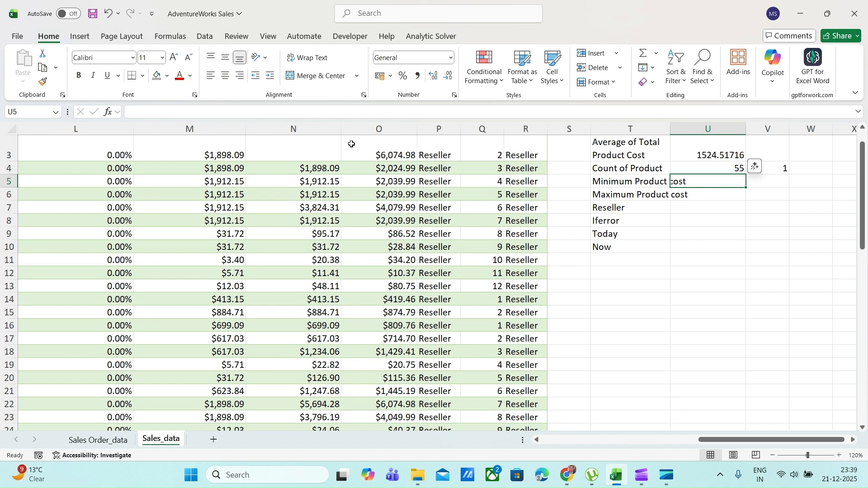
{"action": "key", "text": "Left"}
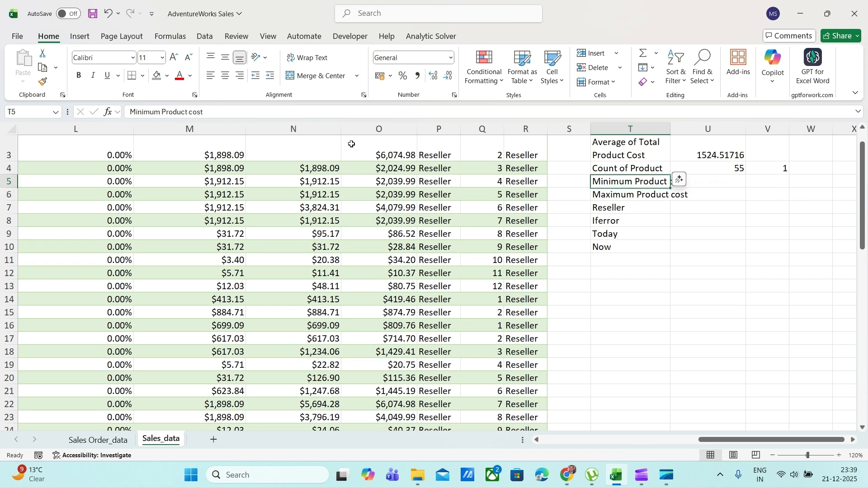
{"action": "key", "text": "Right"}
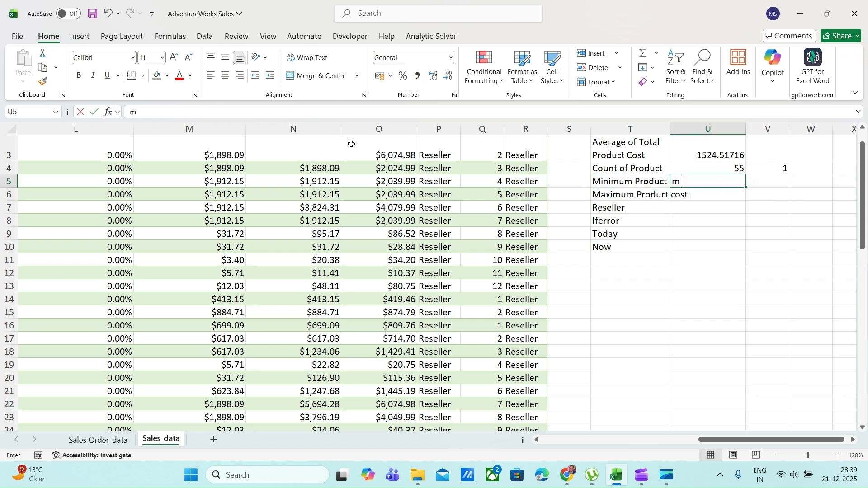
{"action": "type", "text": "="}
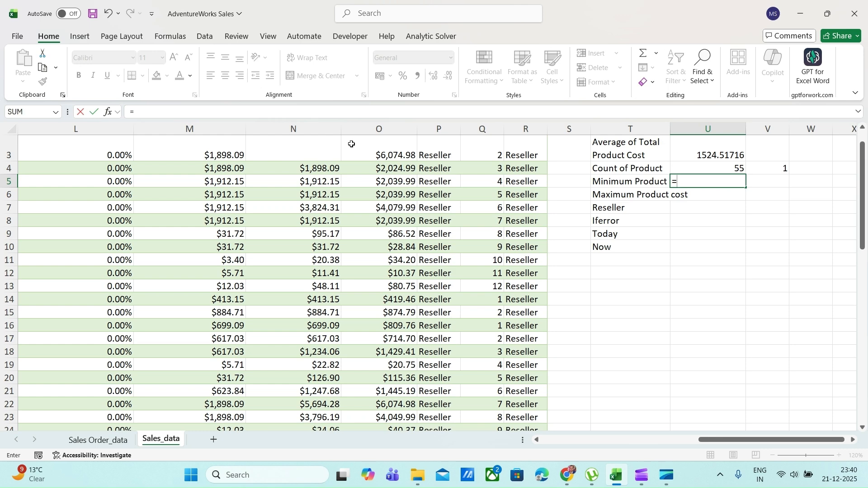
{"action": "type", "text": "min"}
{"action": "key", "text": "Tab"}
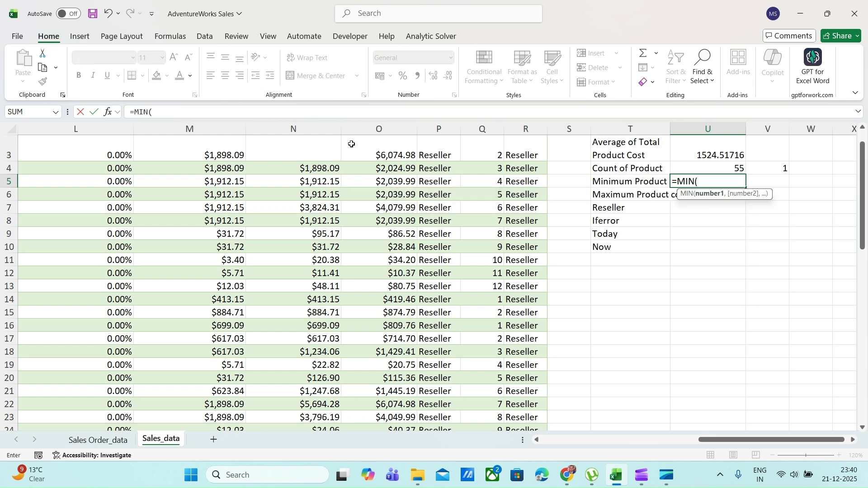
{"action": "left_click", "coordinate": [324, 200]}
{"action": "key", "text": "ctrl+Up"}
{"action": "key", "text": "ctrl+Up"}
{"action": "key", "text": "ctrl+Up"}
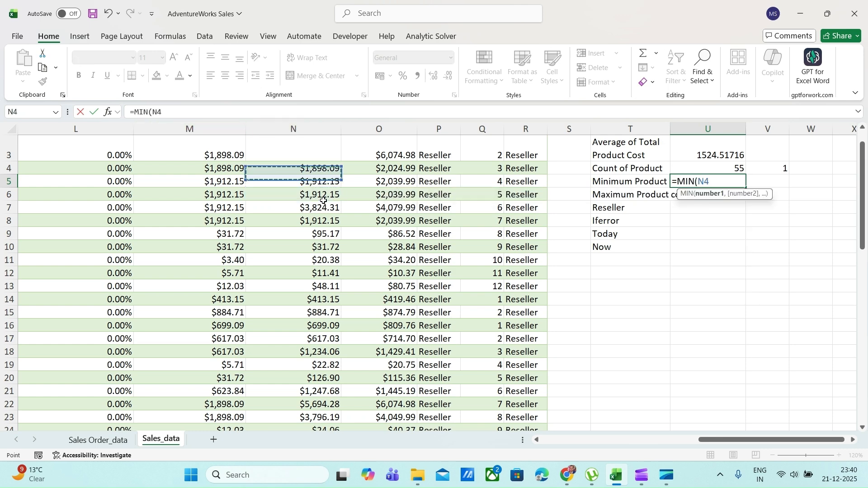
{"action": "key", "text": "Down"}
{"action": "key", "text": "ctrl+shift+Down"}
{"action": "key", "text": "ctrl+shift+Down"}
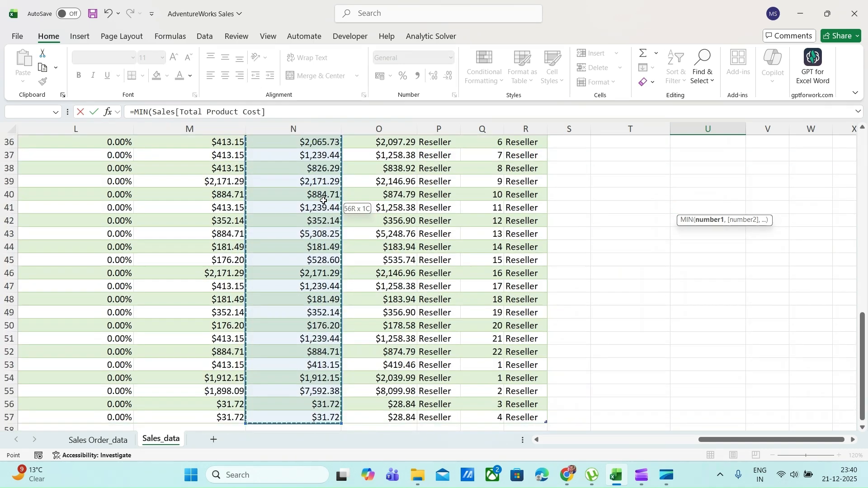
{"action": "key", "text": "Return"}
{"action": "key", "text": "Up"}
{"action": "key", "text": "Down"}
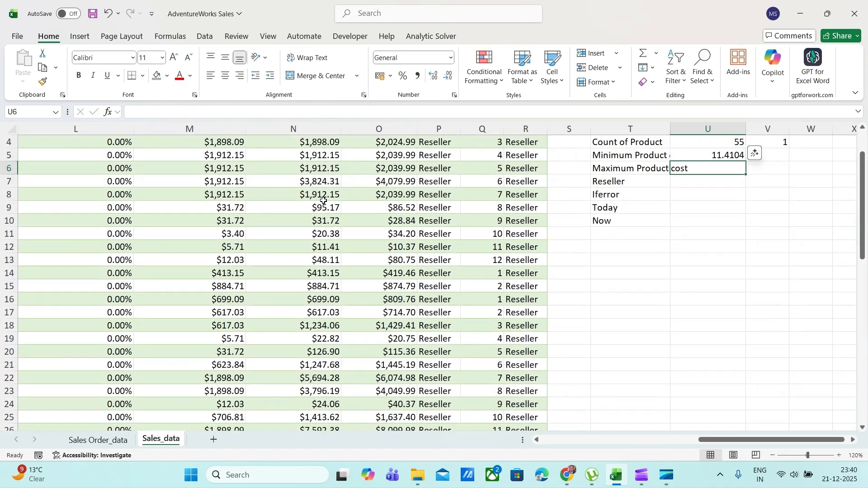
{"action": "left_click", "coordinate": [331, 248]}
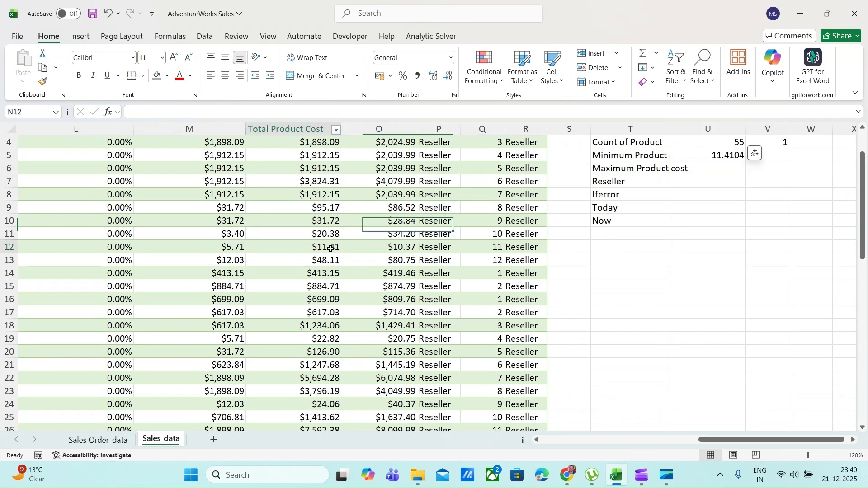
{"action": "left_click", "coordinate": [720, 153]}
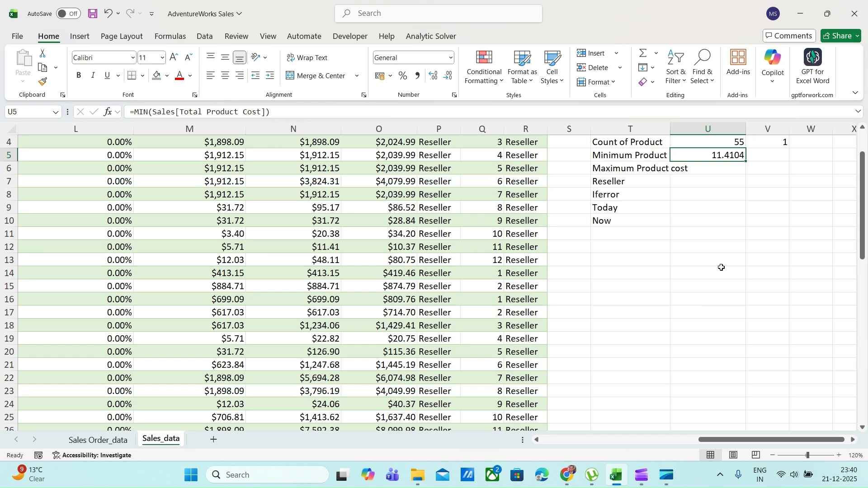
Calculate the maximum product cost in U6 with a MAX over the whole Total Product Cost column of the Sales table
{"action": "left_click", "coordinate": [718, 170]}
{"action": "double_click", "coordinate": [699, 171]}
{"action": "type", "text": "=max"}
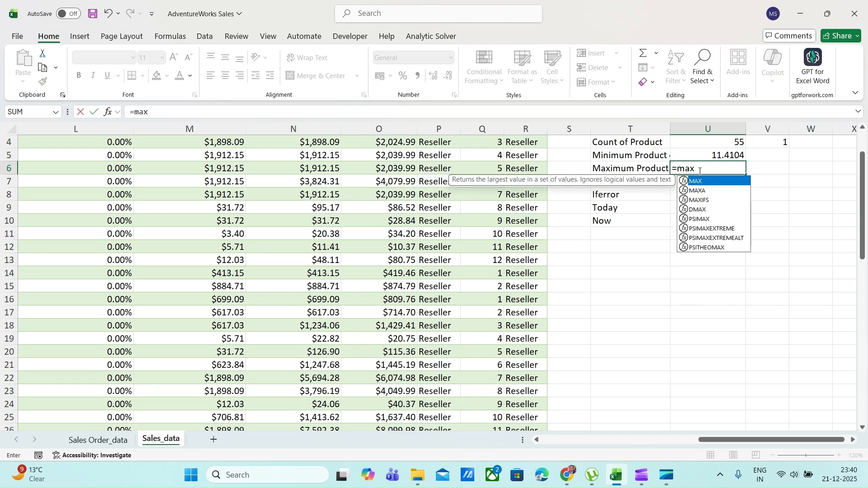
{"action": "key", "text": "Tab"}
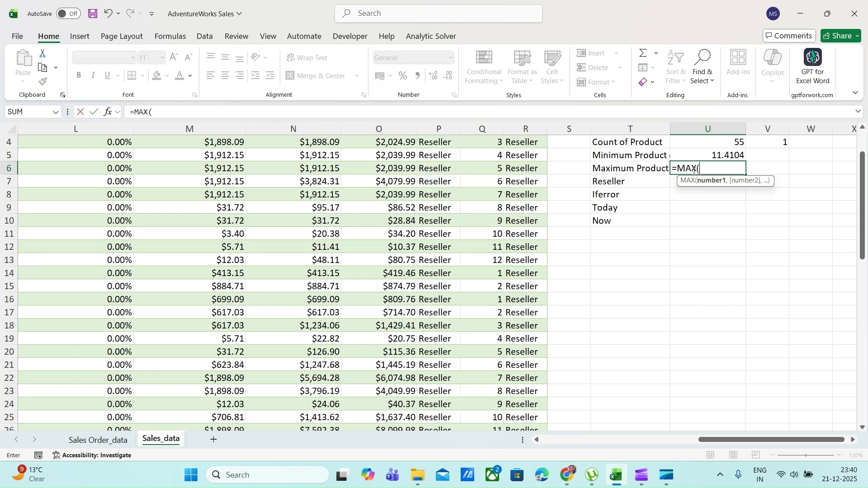
{"action": "left_click", "coordinate": [298, 185]}
{"action": "key", "text": "Up"}
{"action": "key", "text": "Up"}
{"action": "key", "text": "Up"}
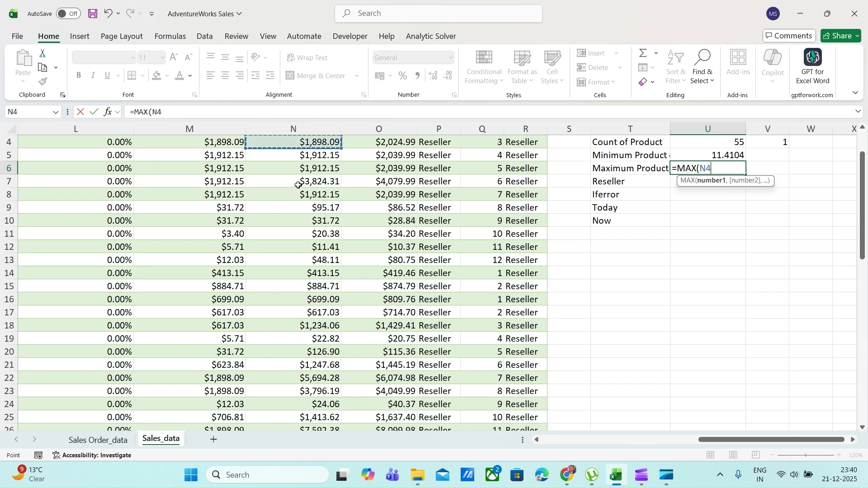
{"action": "key", "text": "Up"}
{"action": "key", "text": "Up"}
{"action": "key", "text": "Up"}
{"action": "key", "text": "Down"}
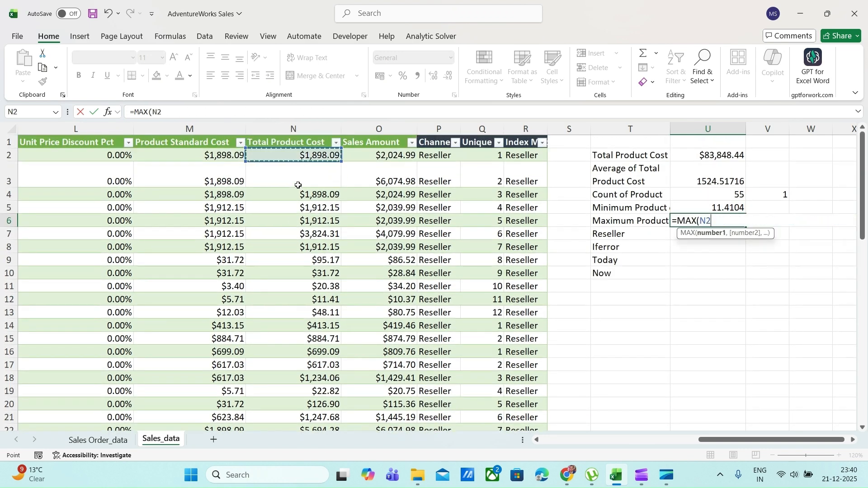
{"action": "key", "text": "shift+Down"}
{"action": "key", "text": "ctrl+shift+Down"}
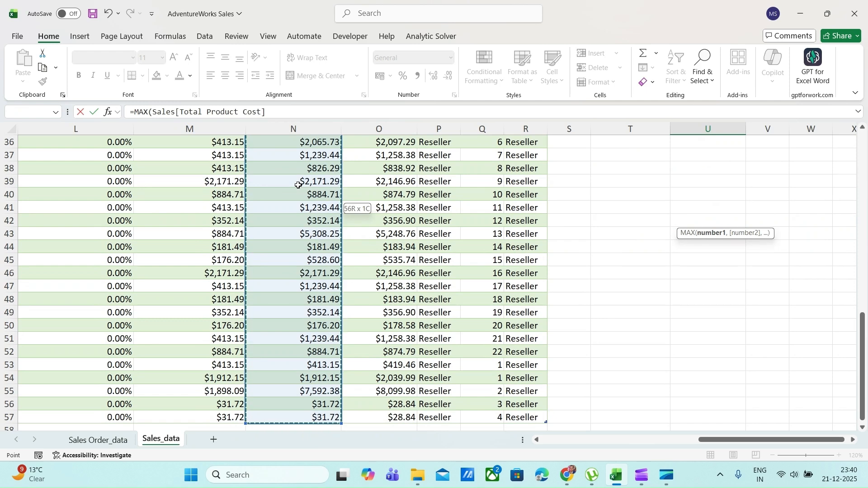
{"action": "key", "text": "Return"}
{"action": "key", "text": "Up"}
{"action": "scroll", "coordinate": [298, 185], "scroll_direction": "up", "scroll_amount": 1}
Enter an IF formula in U7 that returns 1 when T7 equals "Reseller" and 0 otherwise
{"action": "key", "text": "Down"}
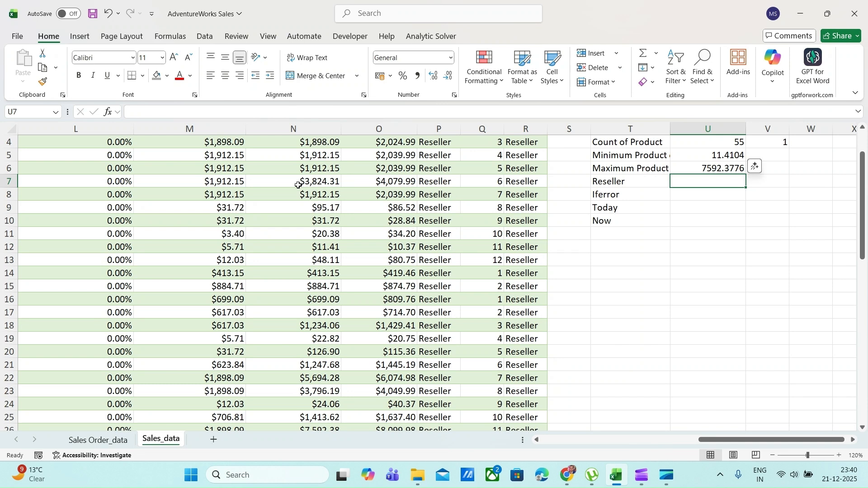
{"action": "type", "text": "=if"}
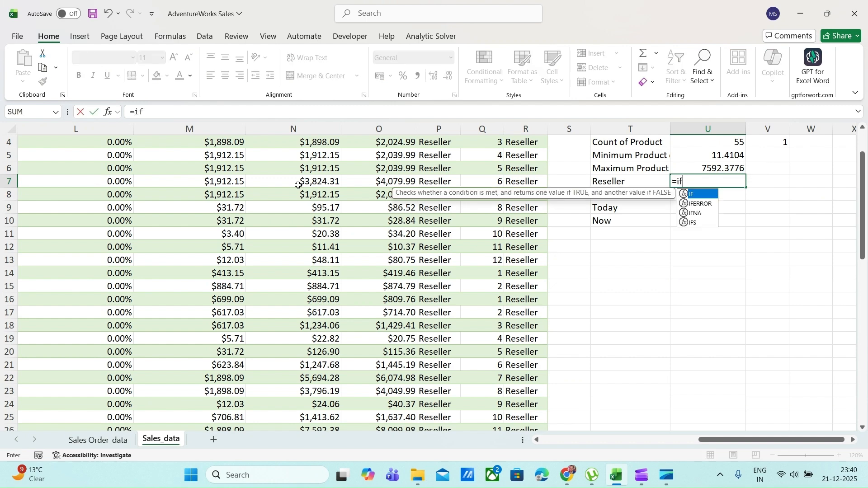
{"action": "key", "text": "Tab"}
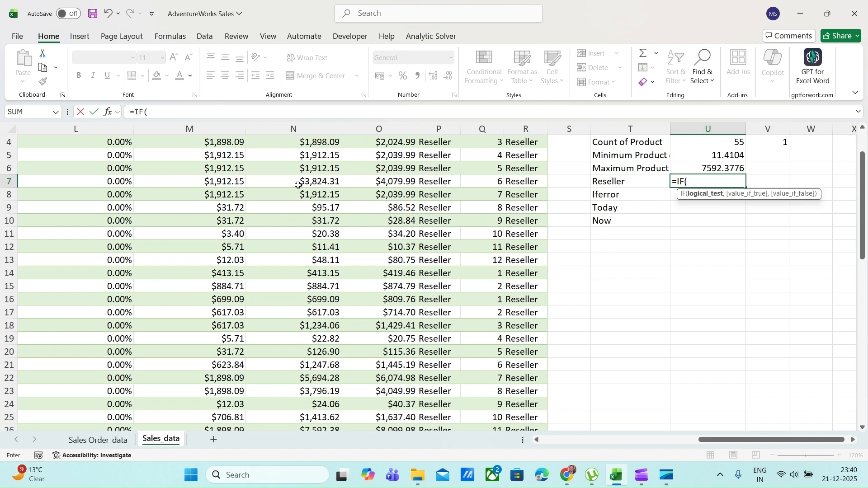
{"action": "left_click", "coordinate": [616, 184]}
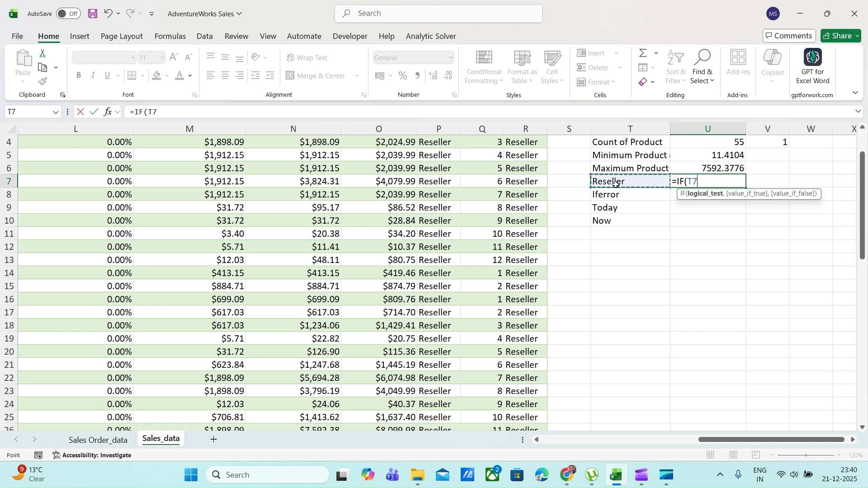
{"action": "type", "text": "=\"Reselle"}
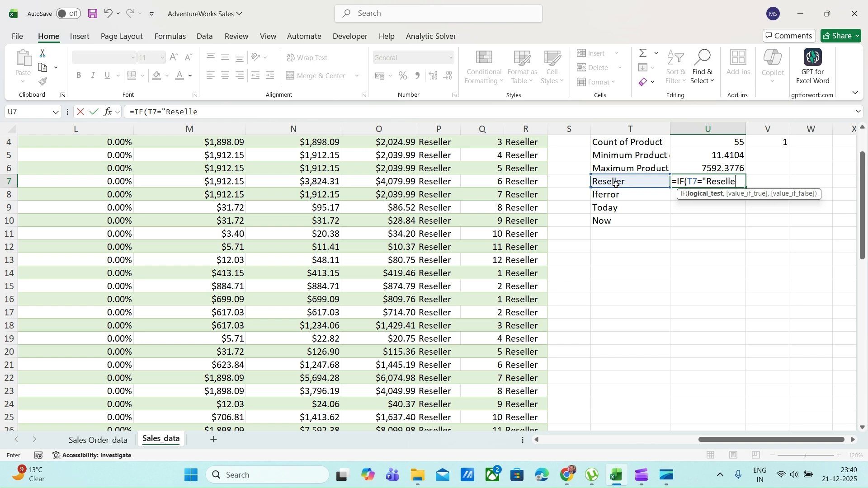
{"action": "type", "text": "r\","}
{"action": "type", "text": "1"}
{"action": "type", "text": "."}
{"action": "type", "text": ",0)"}
{"action": "key", "text": "Return"}
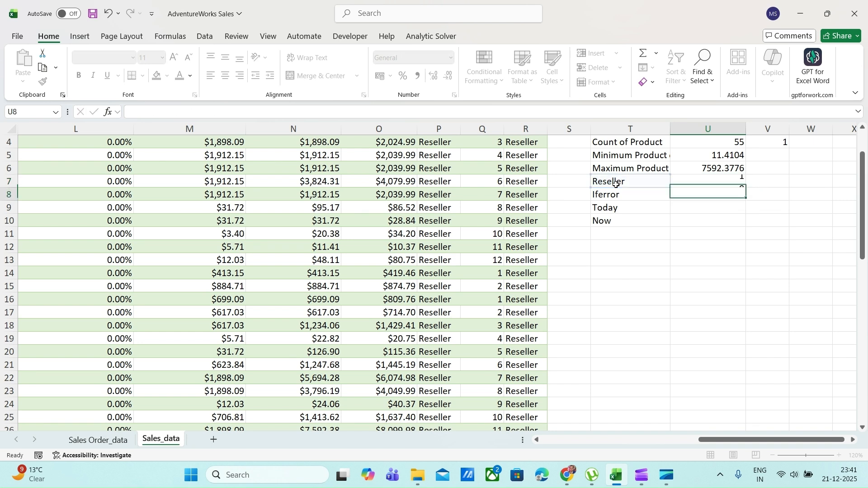
{"action": "key", "text": "Up"}
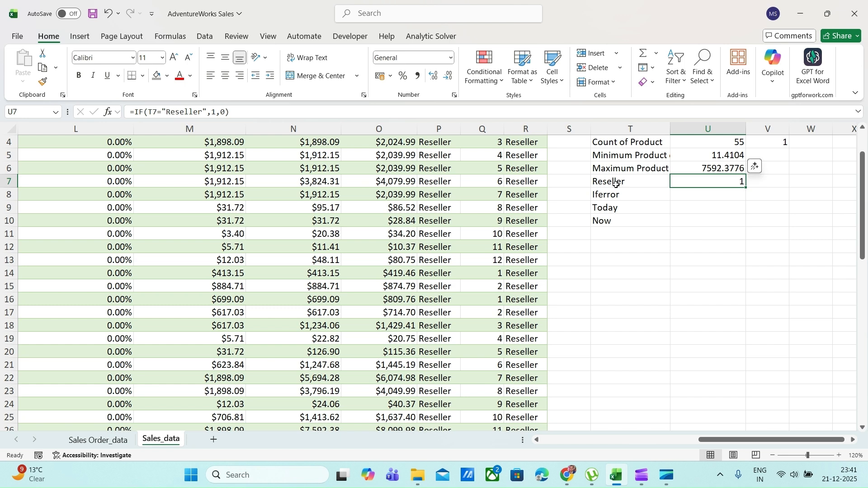
Enter an IFERROR formula in U8 that evaluates 1/0 and returns 0 on an error
{"action": "key", "text": "Down"}
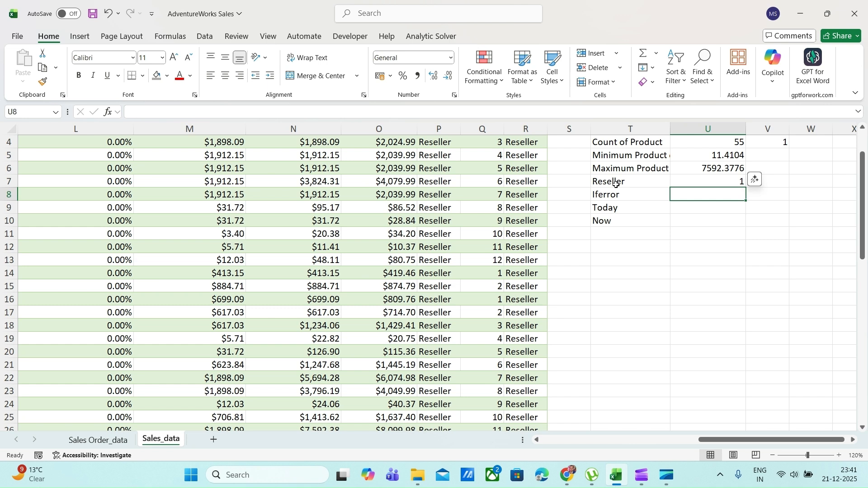
{"action": "key", "text": "BackSpace"}
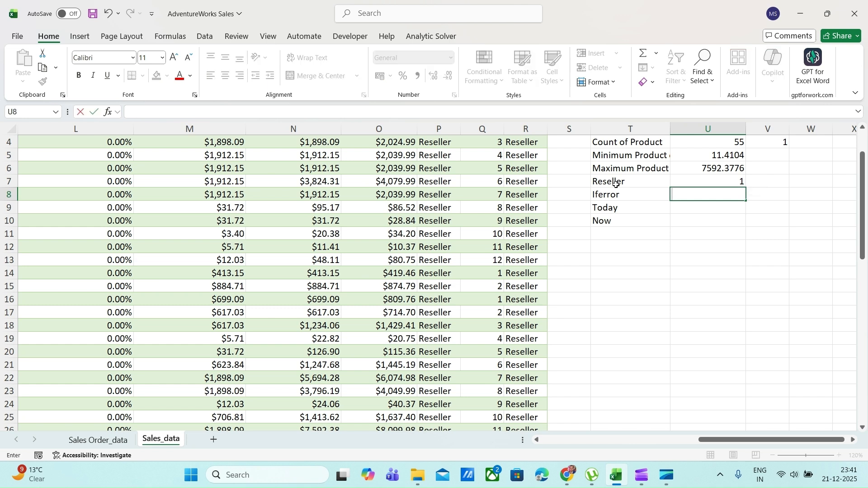
{"action": "type", "text": "=ifer"}
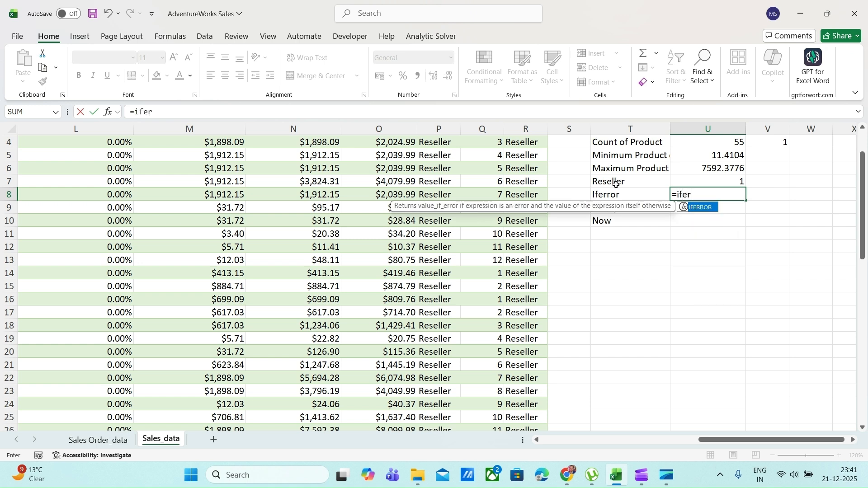
{"action": "key", "text": "Tab"}
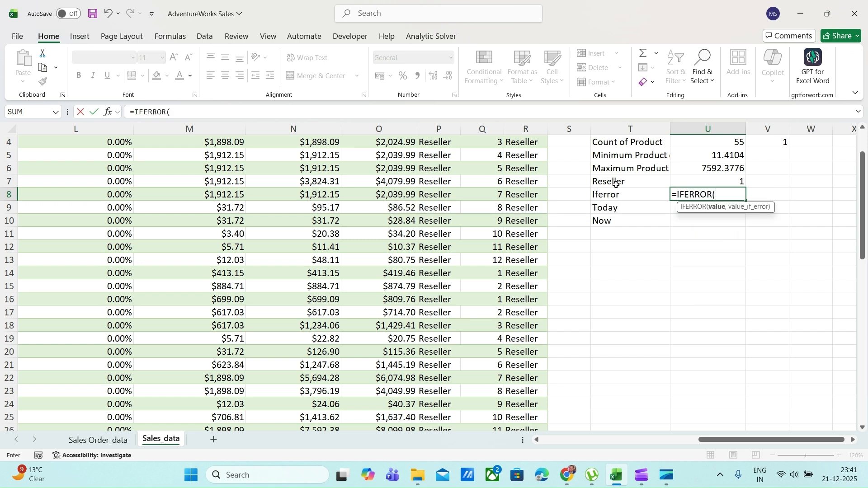
{"action": "type", "text": "1/0,0)"}
{"action": "key", "text": "ctrl+Return"}
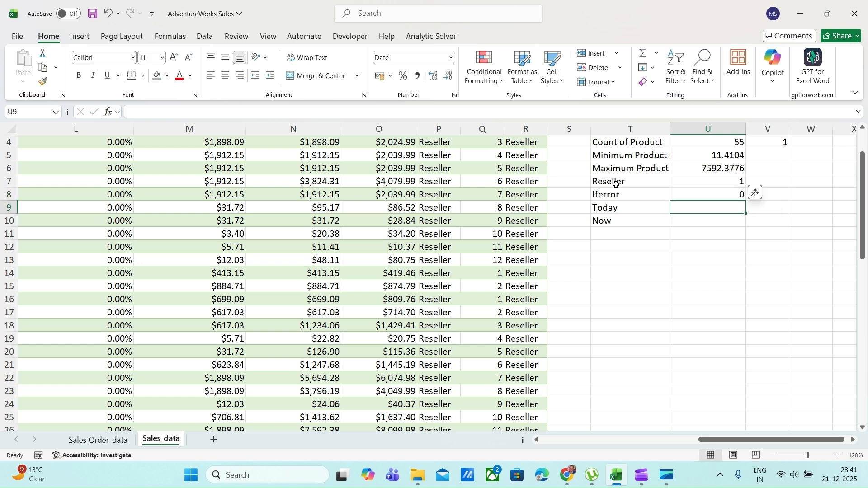
Change the error value of the IFERROR formula in U8 to the text "NA"
{"action": "left_click", "coordinate": [195, 106]}
{"action": "key", "text": "BackSpace"}
{"action": "type", "text": "\"NA"}
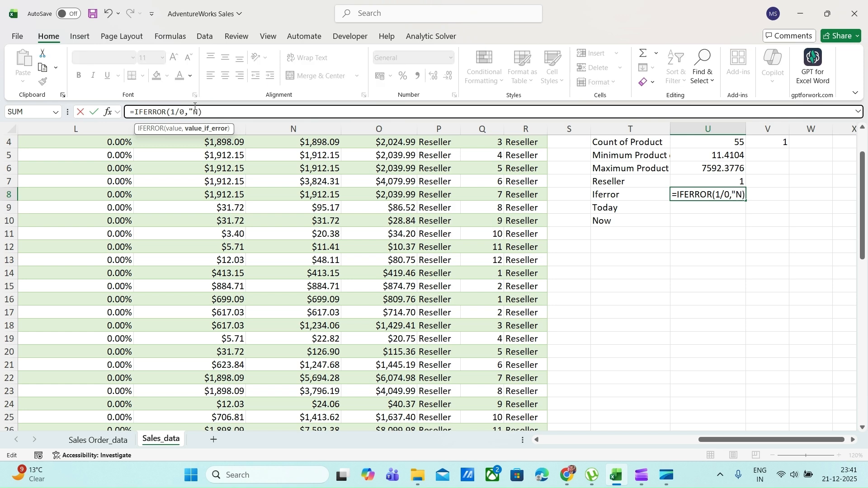
{"action": "type", "text": "\""}
{"action": "key", "text": "Return"}
{"action": "key", "text": "Up"}
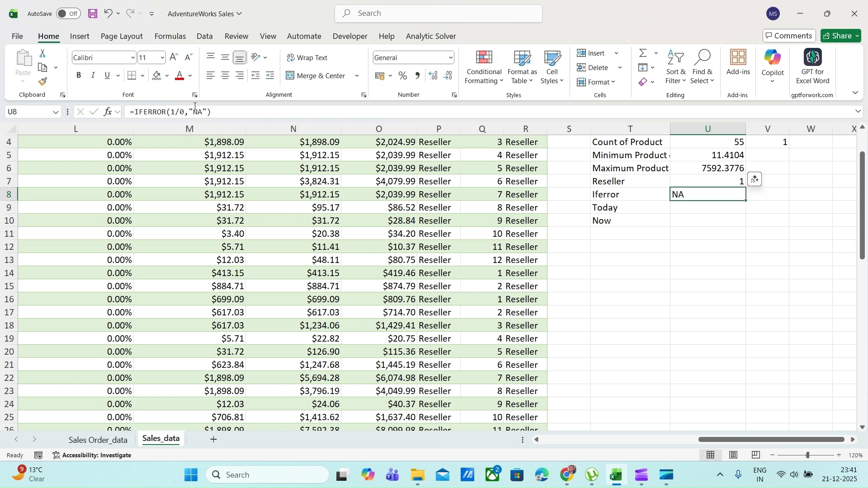
Review the 1/0 and "NA" arguments of the IFERROR formula in U8, and select the Today label in T9
{"action": "key", "text": "Down"}
{"action": "key", "text": "Up"}
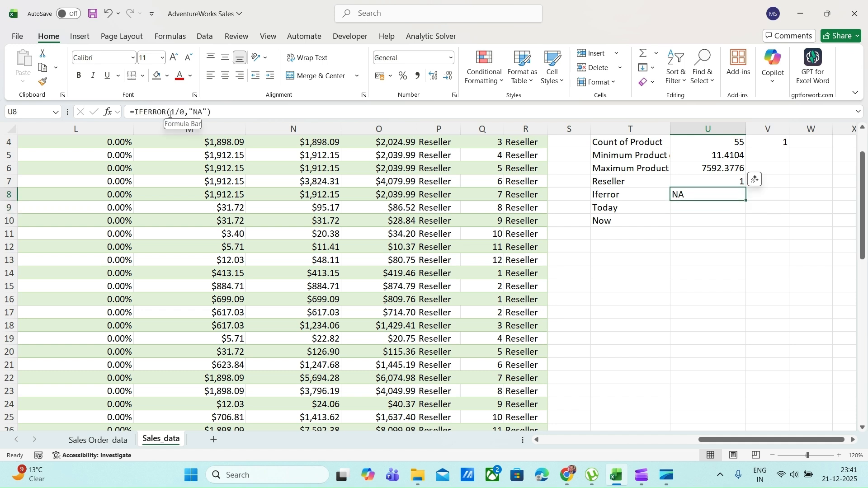
{"action": "left_click_drag", "start_coordinate": [170, 112], "coordinate": [184, 112]}
{"action": "left_click", "coordinate": [184, 113]}
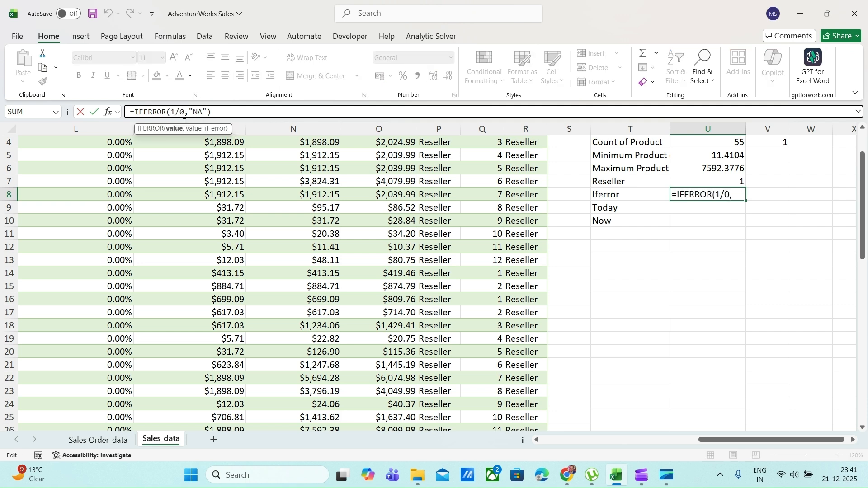
{"action": "left_click_drag", "start_coordinate": [189, 111], "coordinate": [207, 114]}
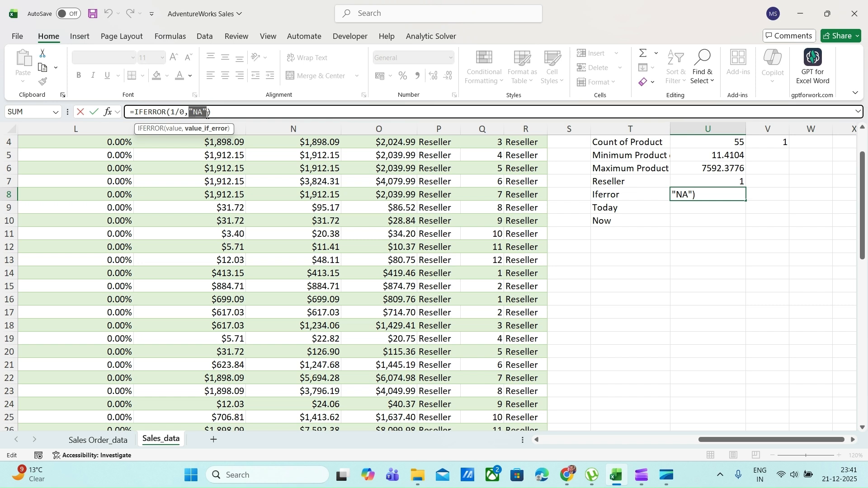
{"action": "left_click", "coordinate": [220, 114]}
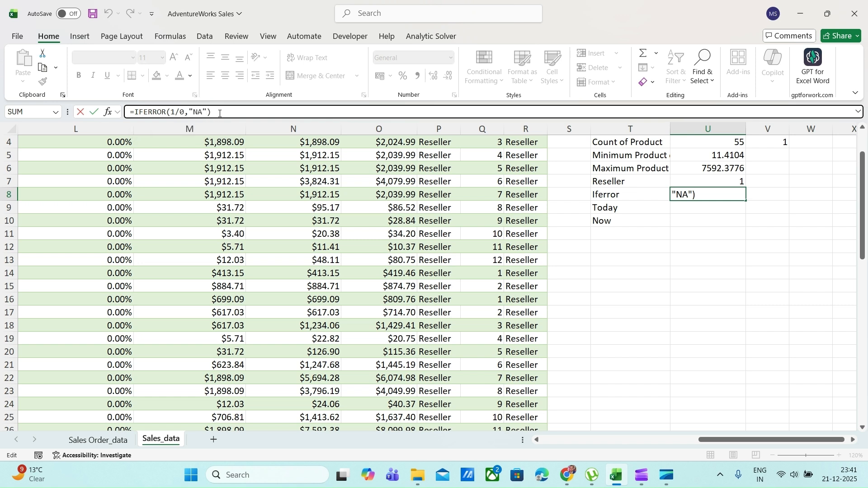
{"action": "key", "text": "Return"}
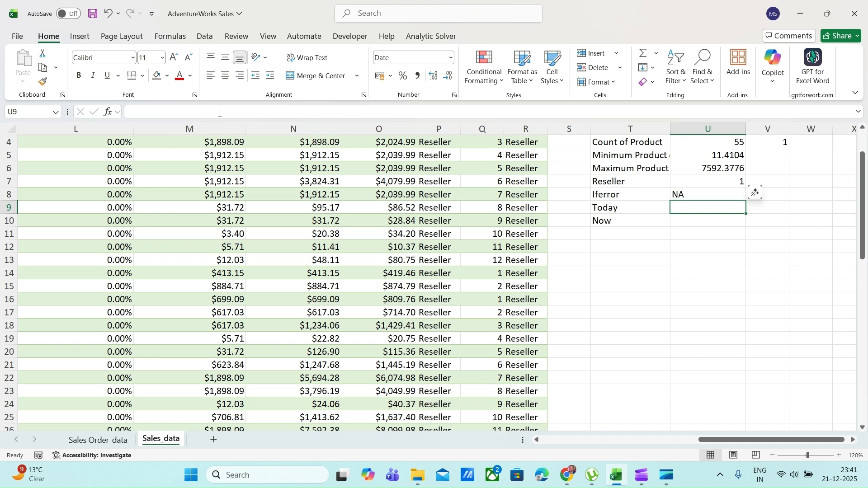
{"action": "key", "text": "Left"}
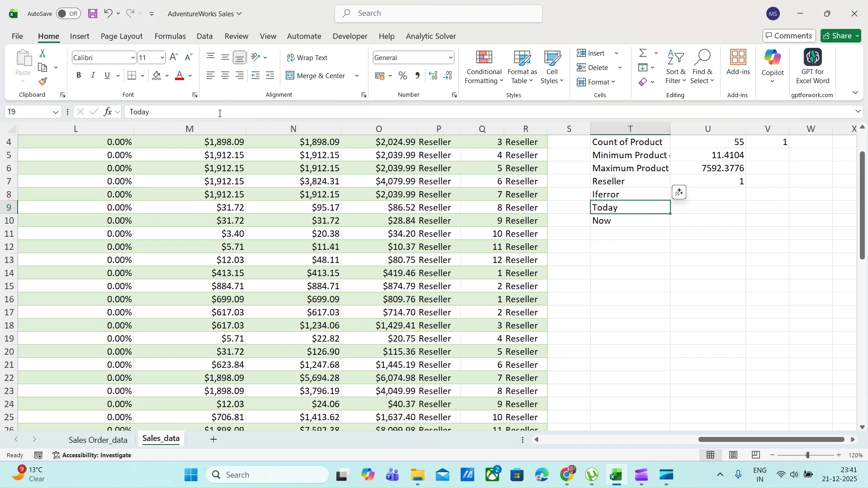
Enter the formula =TODAY() in U9 beside the Today label and reselect that cell to check it
{"action": "key", "text": "Down"}
{"action": "key", "text": "Right"}
{"action": "key", "text": "Up"}
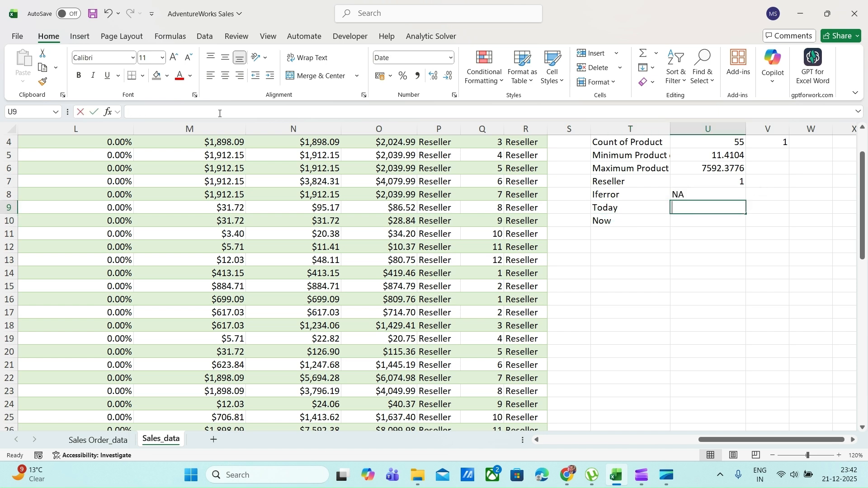
{"action": "type", "text": "=toda"}
{"action": "key", "text": "Tab"}
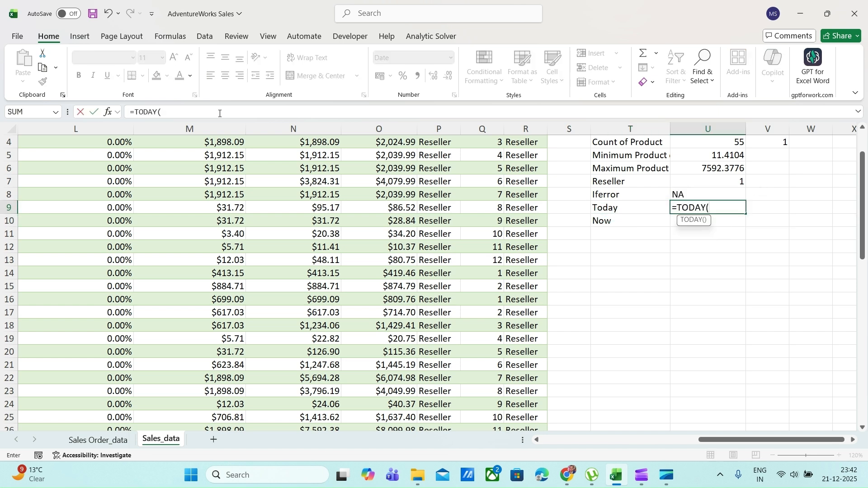
{"action": "type", "text": ")"}
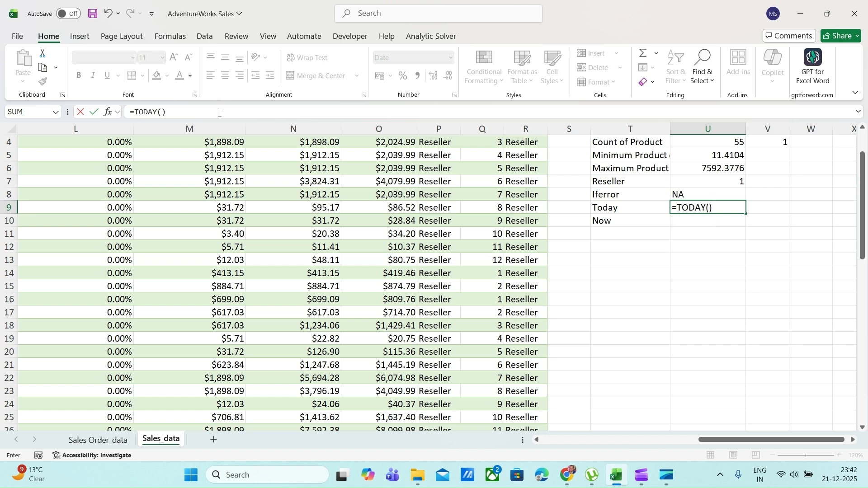
{"action": "key", "text": "Return"}
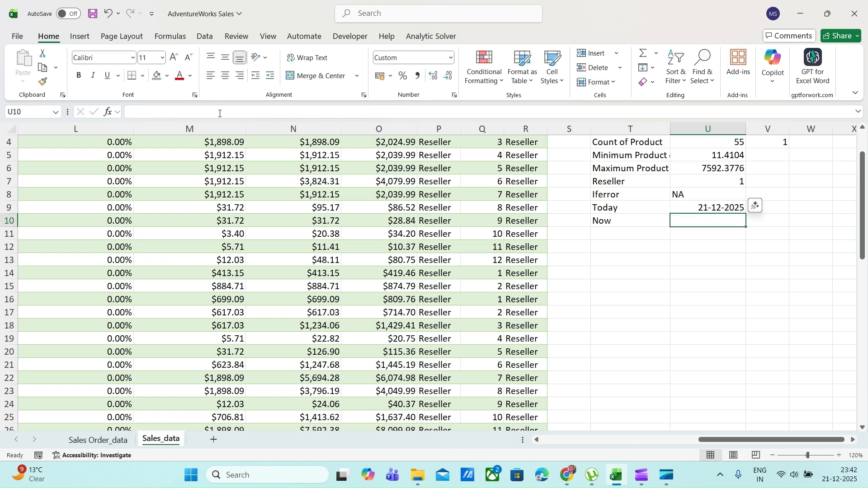
{"action": "key", "text": "Up"}
{"action": "key", "text": "Down"}
{"action": "key", "text": "Up"}
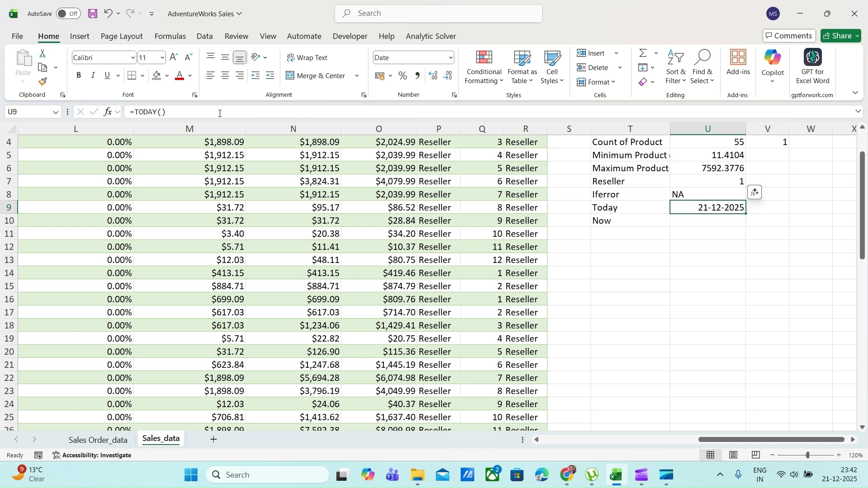
Enter the formula =NOW() in U10 beside the Now label and reselect that cell to check it
{"action": "key", "text": "Down"}
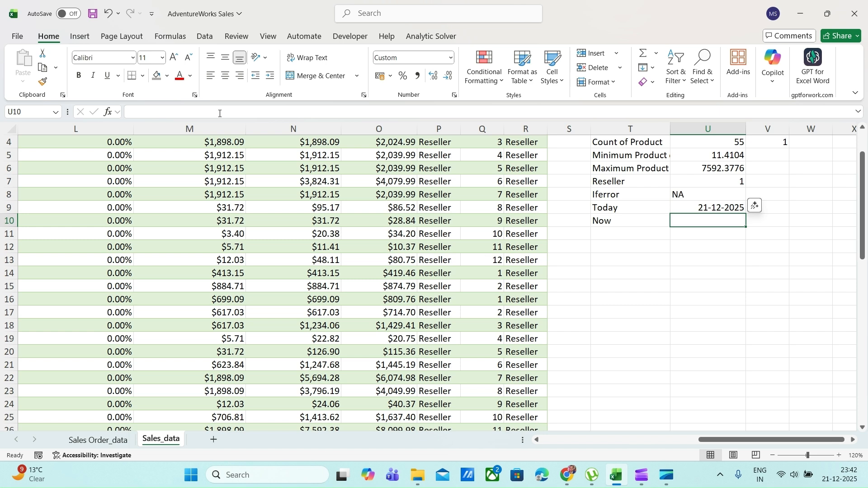
{"action": "type", "text": "=Np"}
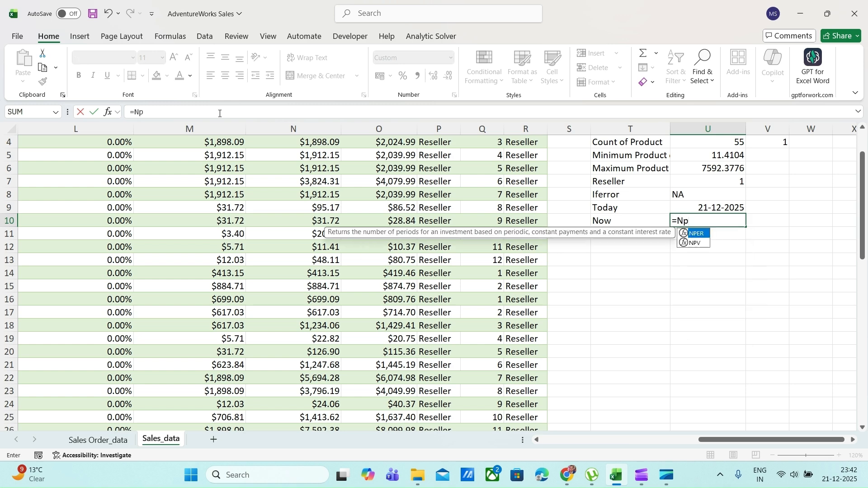
{"action": "type", "text": "w"}
{"action": "key", "text": "BackSpace"}
{"action": "key", "text": "BackSpace"}
{"action": "type", "text": "o"}
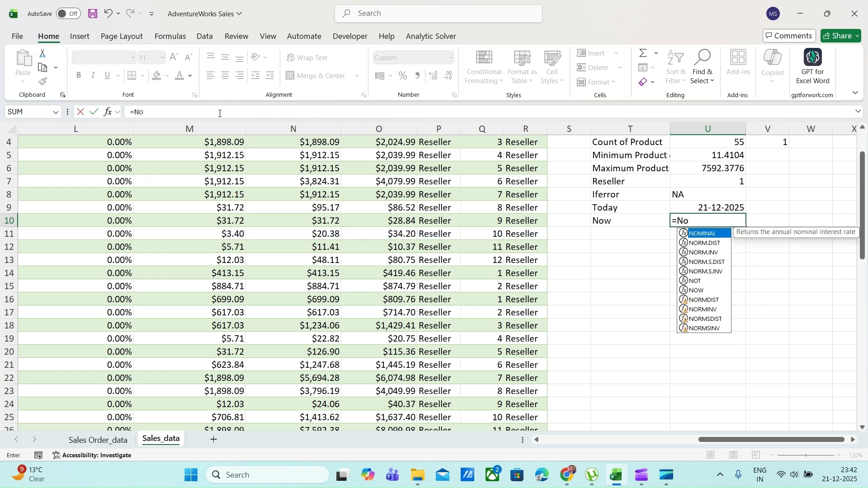
{"action": "type", "text": "e"}
{"action": "key", "text": "BackSpace"}
{"action": "type", "text": "w"}
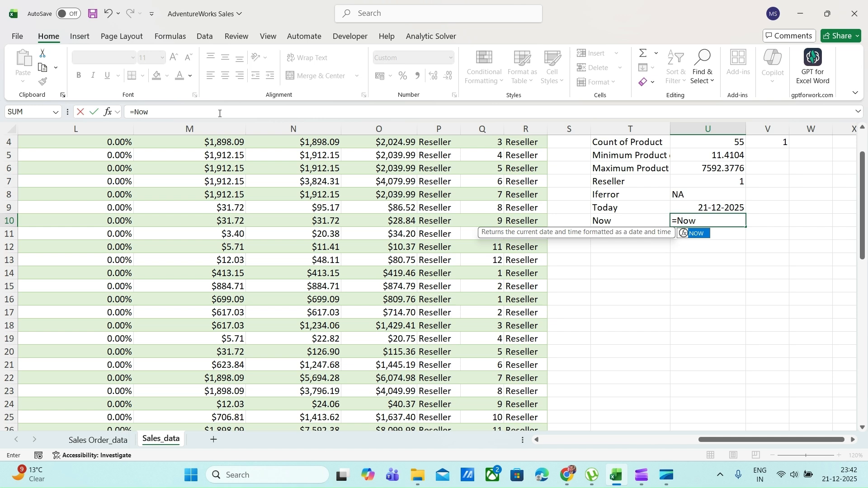
{"action": "key", "text": "Tab"}
{"action": "type", "text": ")"}
{"action": "key", "text": "Return"}
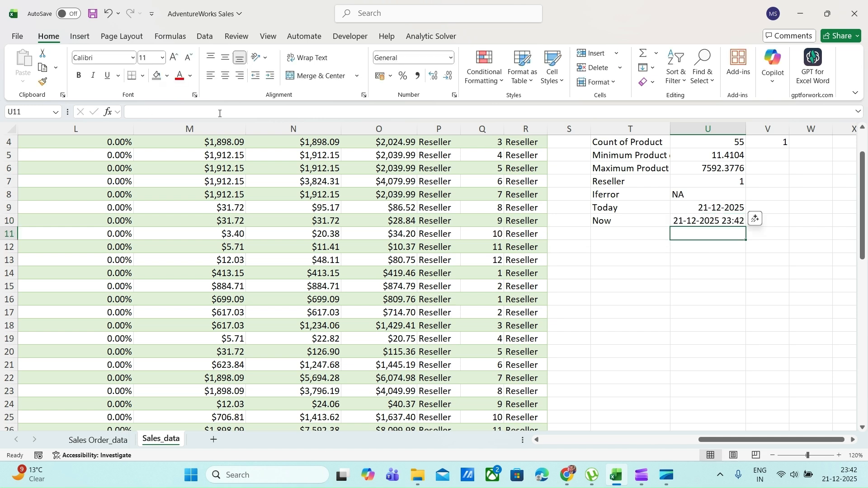
{"action": "key", "text": "Up"}
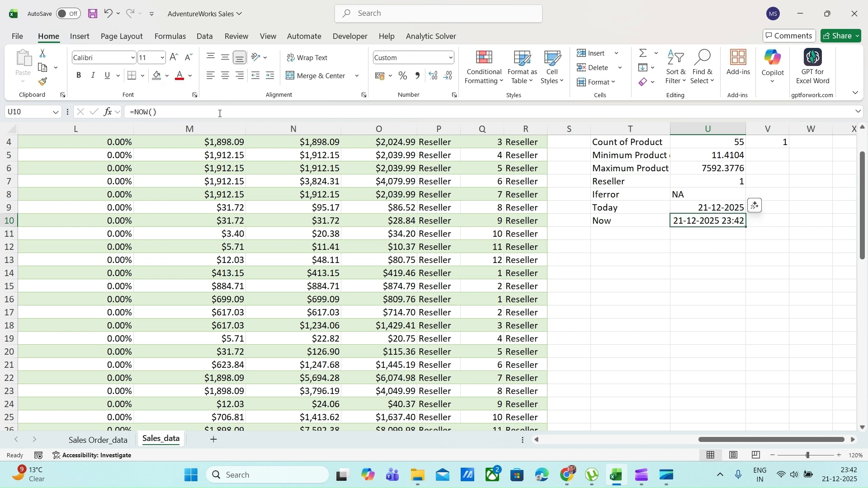